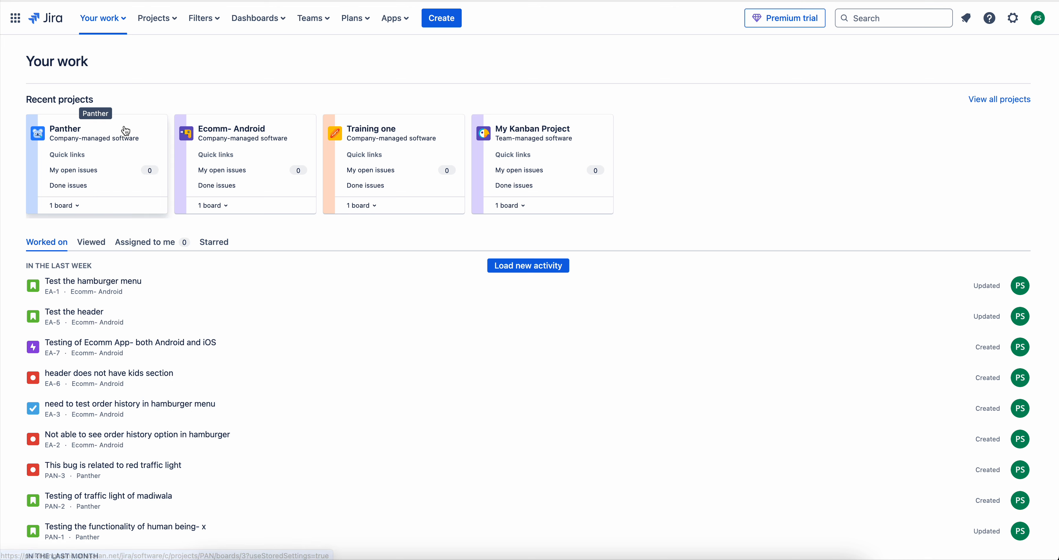
# Open the backlog of the Ecomm- Android project and create a new sprint.
pyautogui.click(250, 136)
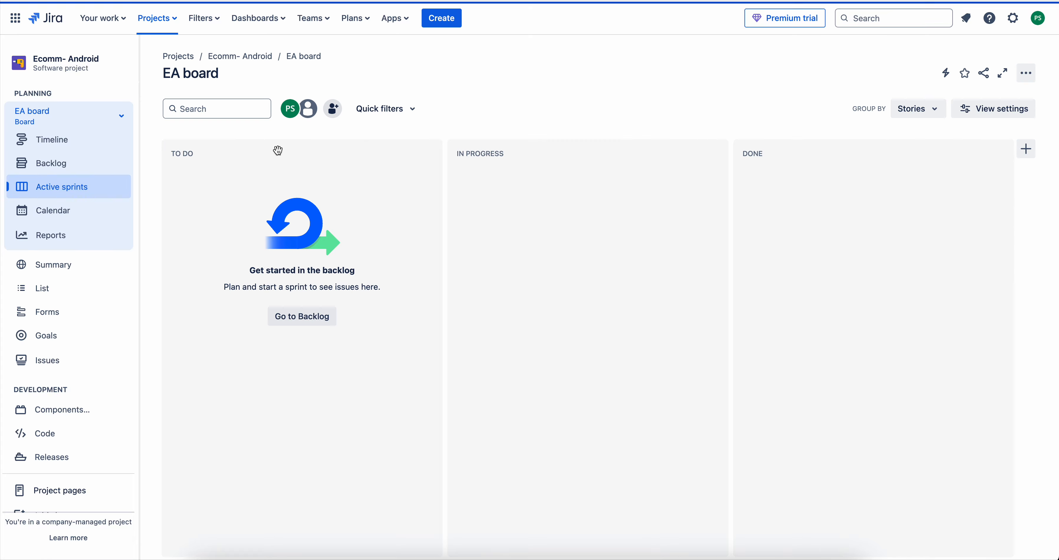
pyautogui.click(82, 163)
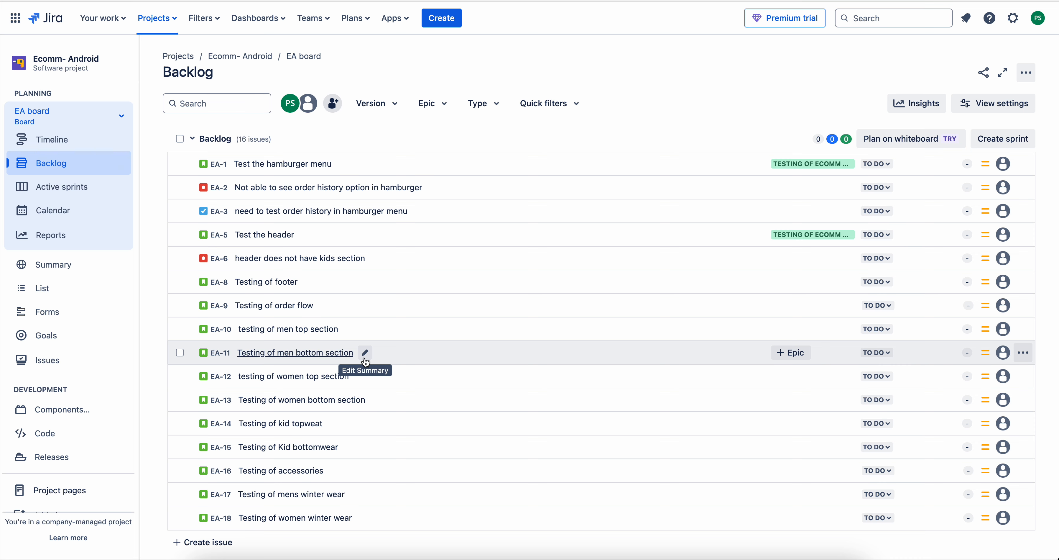
pyautogui.click(992, 138)
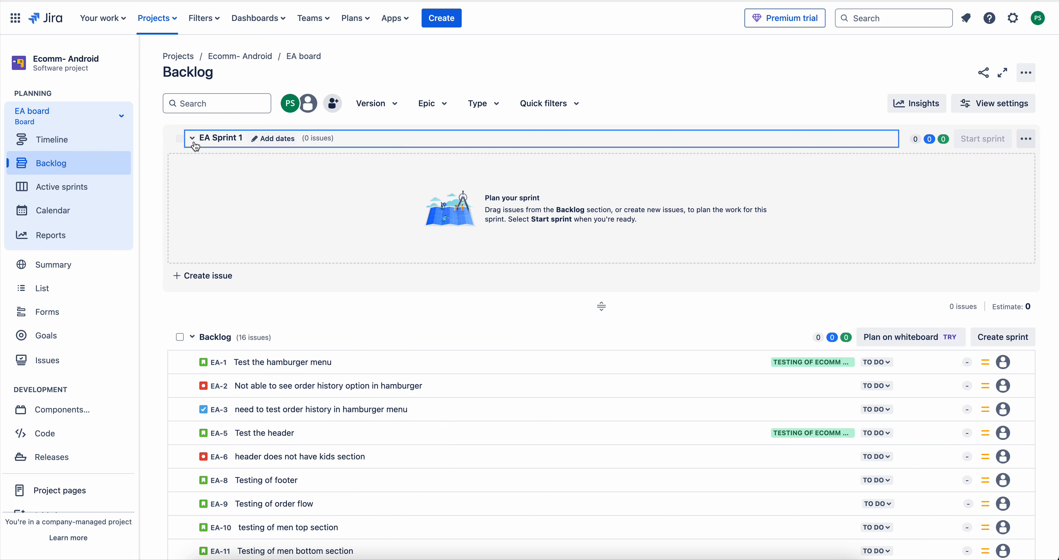
# Edit the new sprint, naming it Ecomm Sprint-1 with a duration of 2 weeks and a start date of 2/1/2025.
pyautogui.click(222, 141)
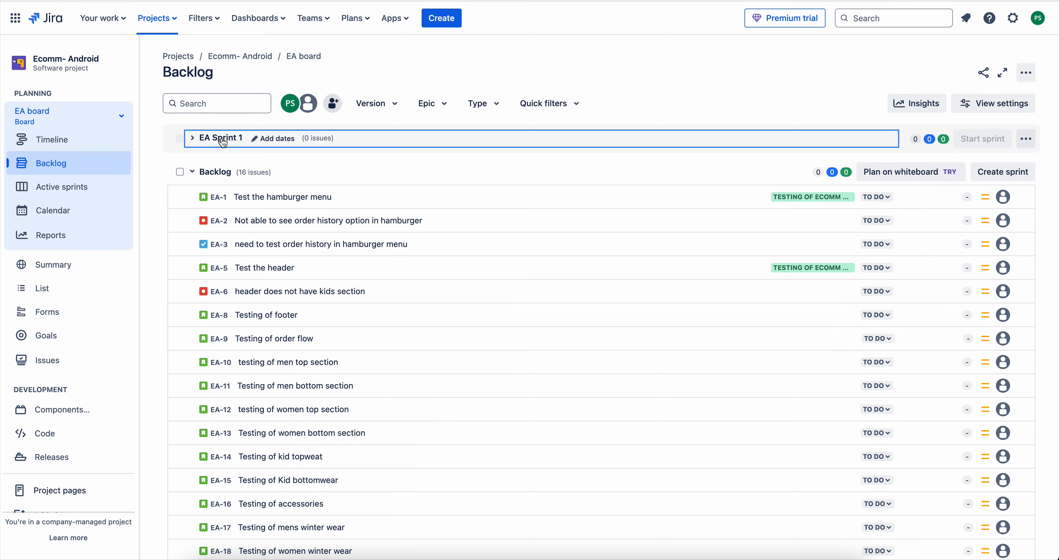
pyautogui.click(222, 141)
pyautogui.click(253, 139)
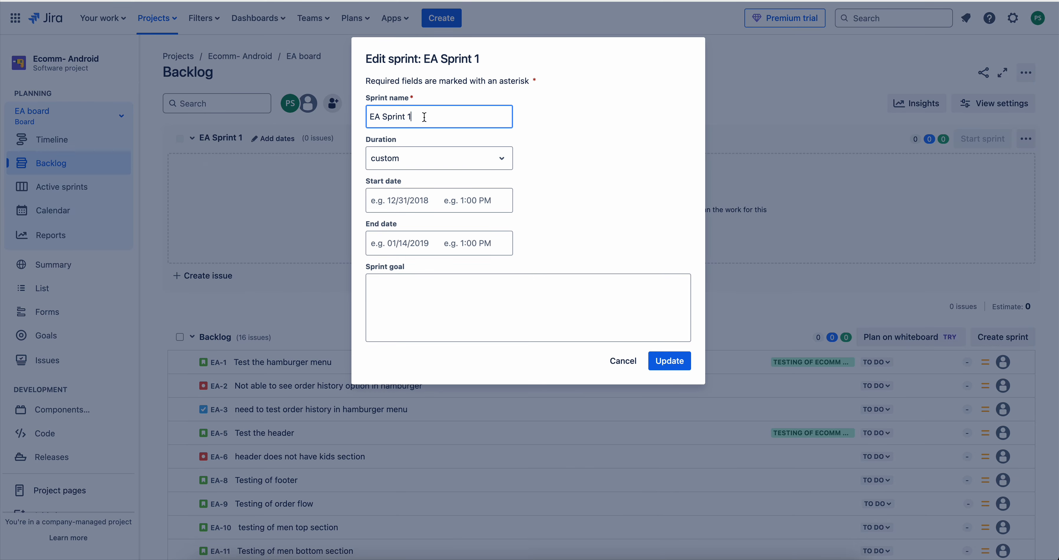
pyautogui.tripleClick(425, 117)
pyautogui.write('Ecomm Sprint-1')
pyautogui.click(415, 164)
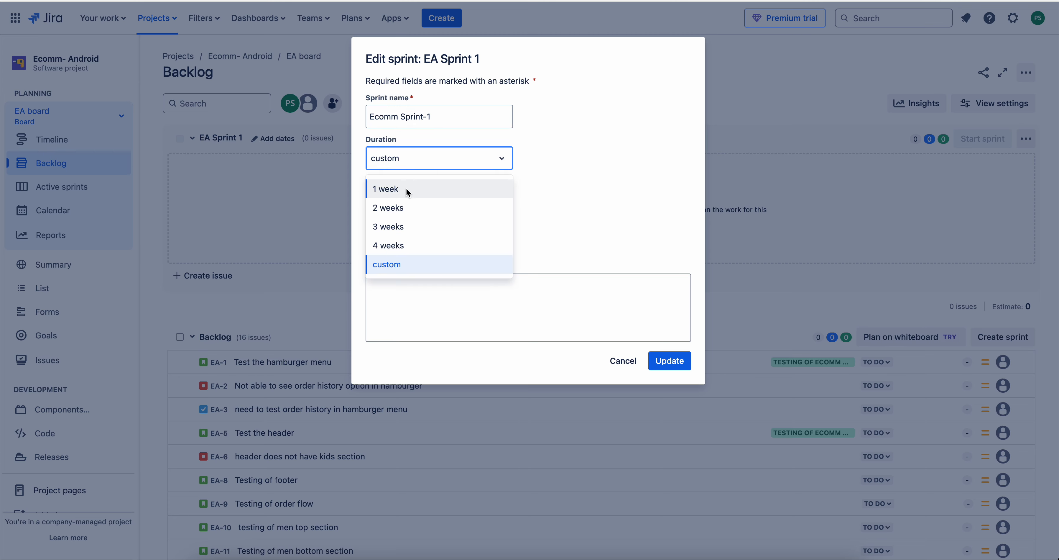
pyautogui.click(405, 202)
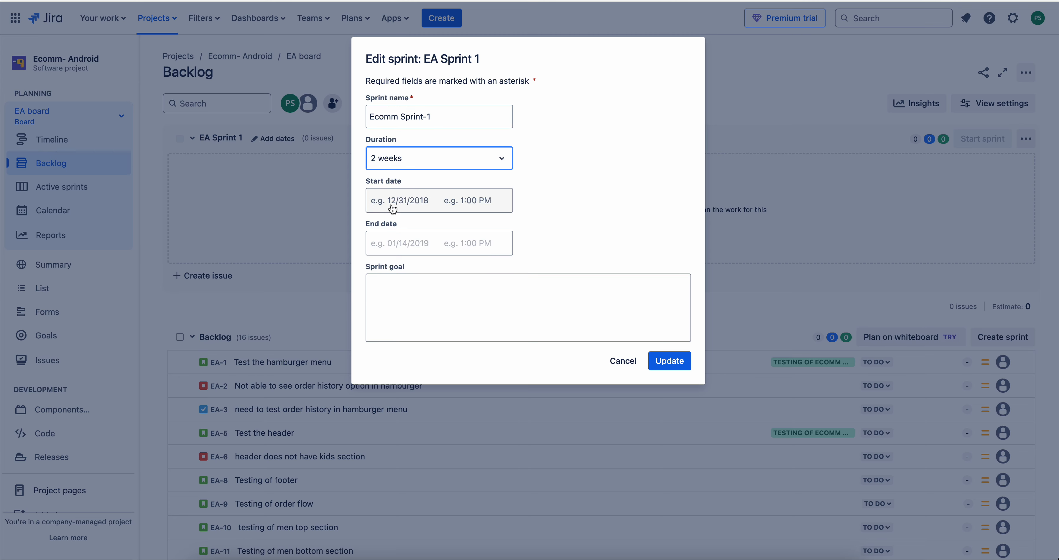
pyautogui.click(393, 208)
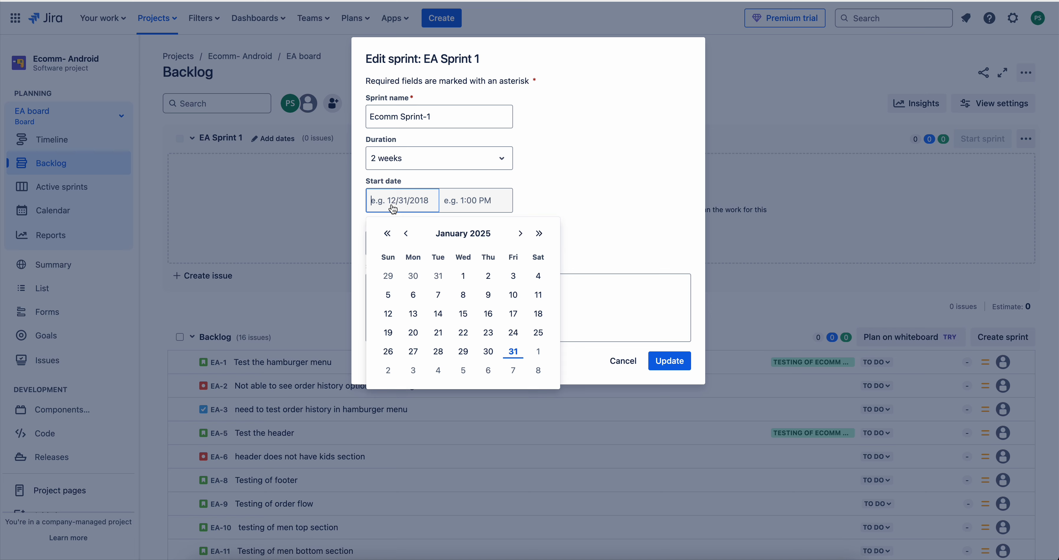
pyautogui.click(537, 352)
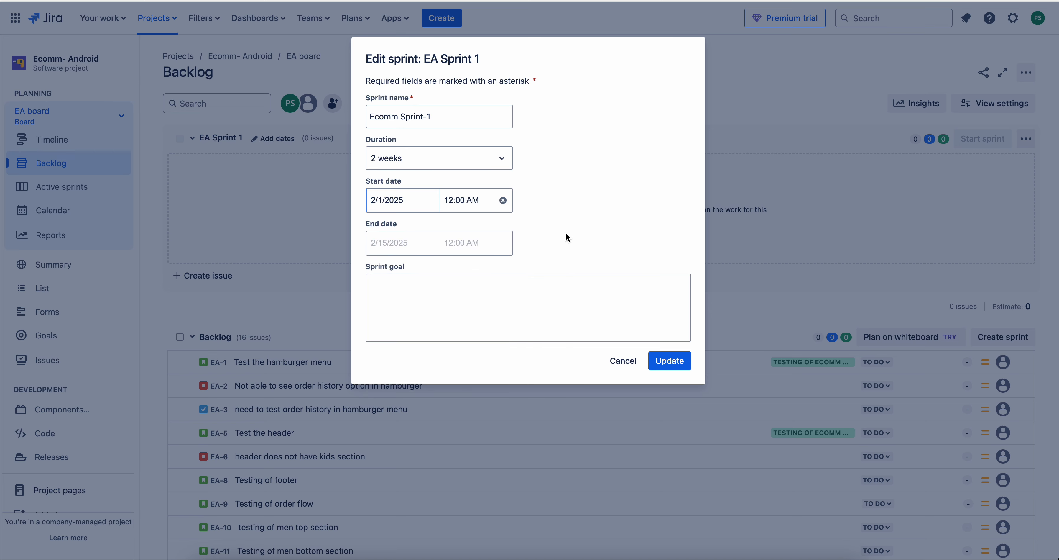
pyautogui.click(401, 242)
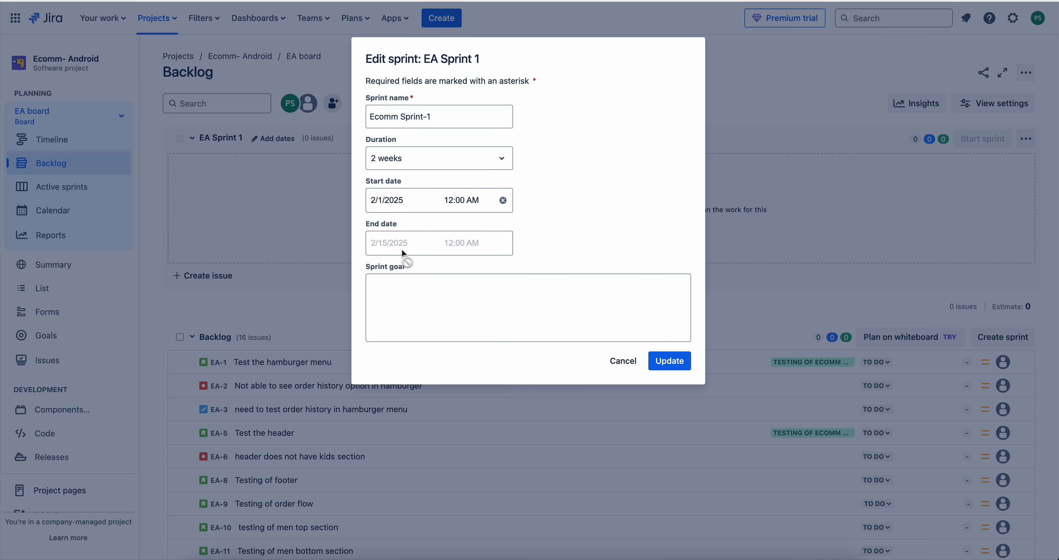
# Enter the sprint goal "Completeing hamburger and Header functionality" and save the sprint details.
pyautogui.click(571, 328)
pyautogui.write('Comp')
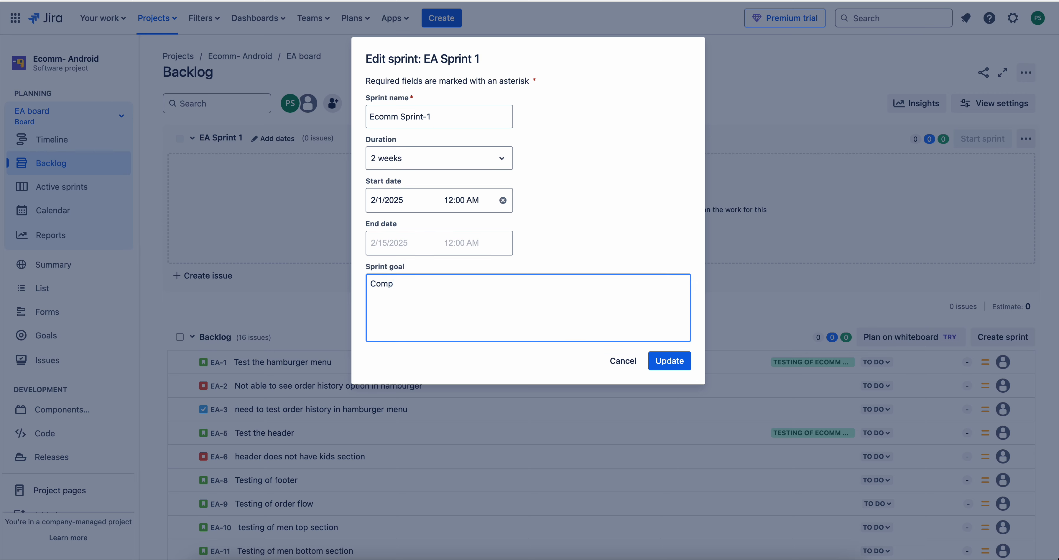
pyautogui.write('leteing hamburger and Hea')
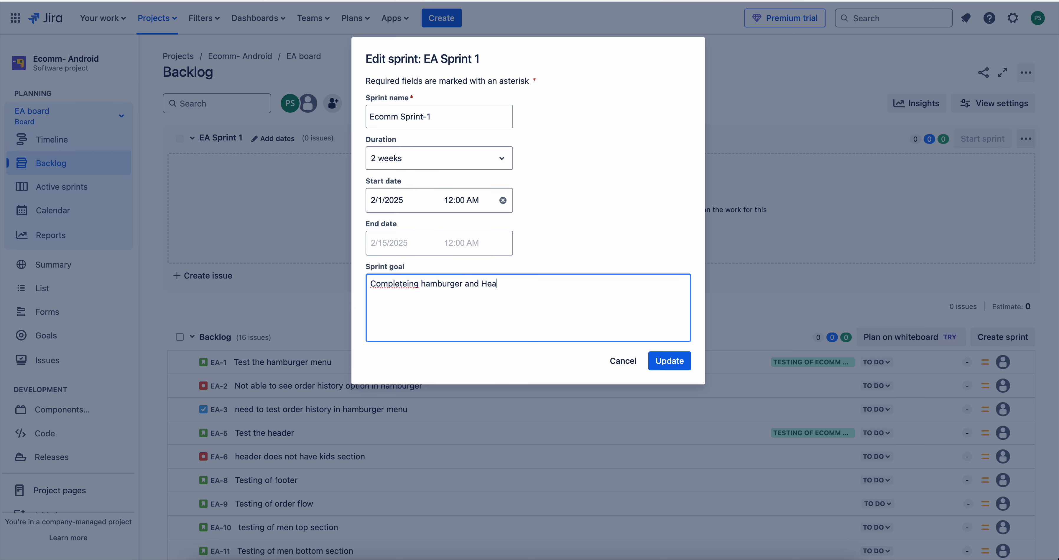
pyautogui.write('der functionality')
pyautogui.click(678, 366)
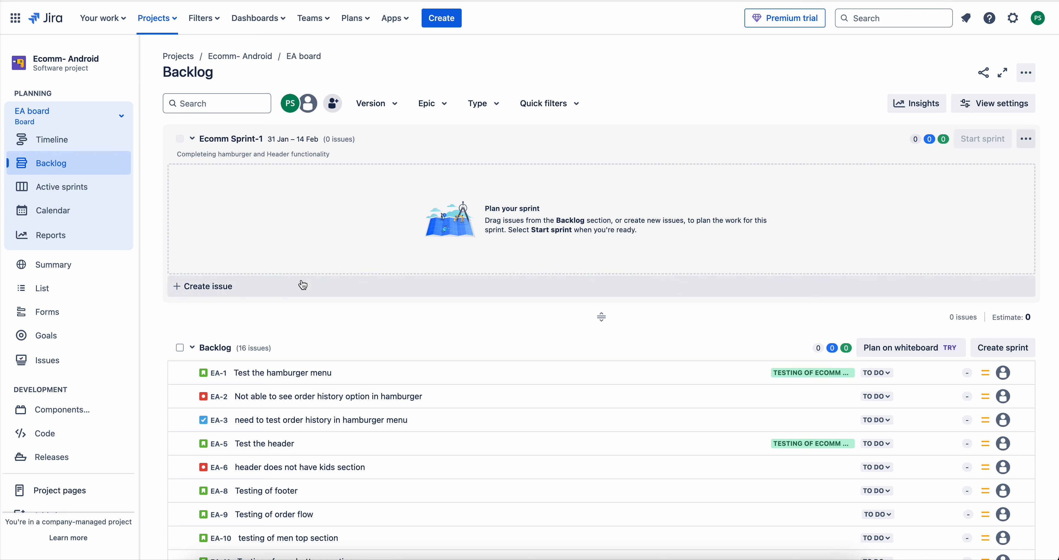
# Move stories EA-1 and EA-5 from the backlog into Ecomm Sprint-1 and start the sprint.
pyautogui.moveTo(329, 373); pyautogui.dragTo(311, 214)
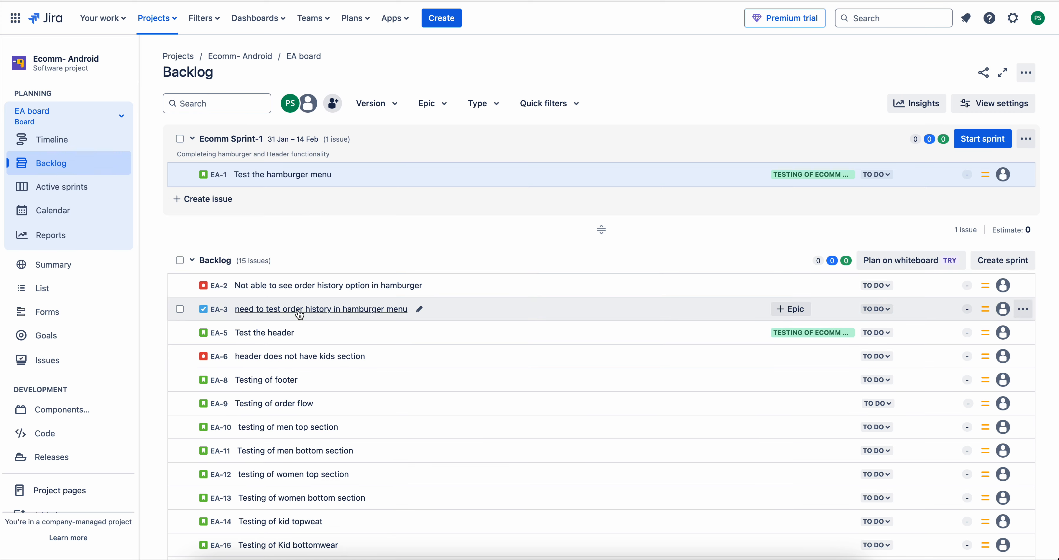
pyautogui.moveTo(331, 333); pyautogui.dragTo(319, 183)
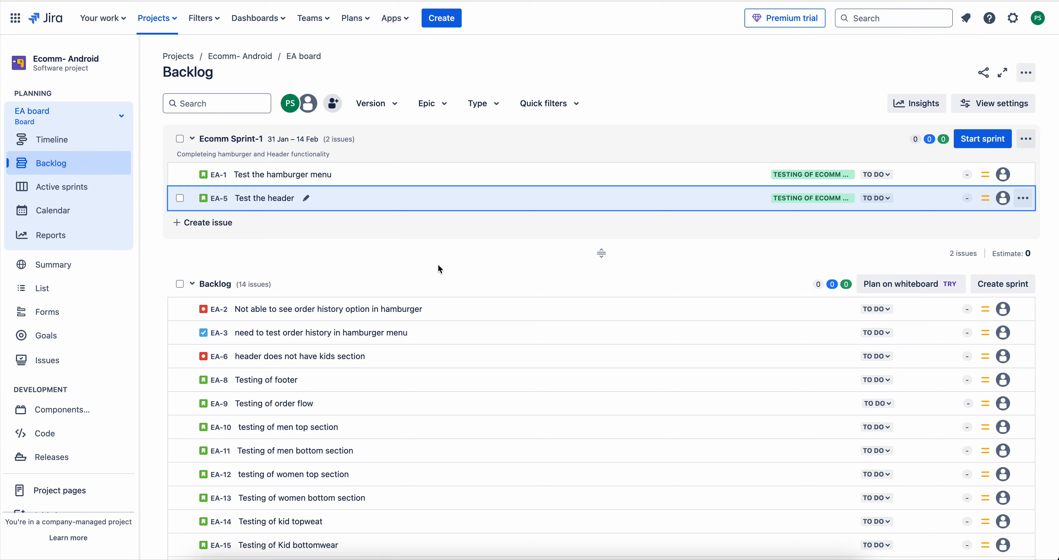
pyautogui.click(985, 136)
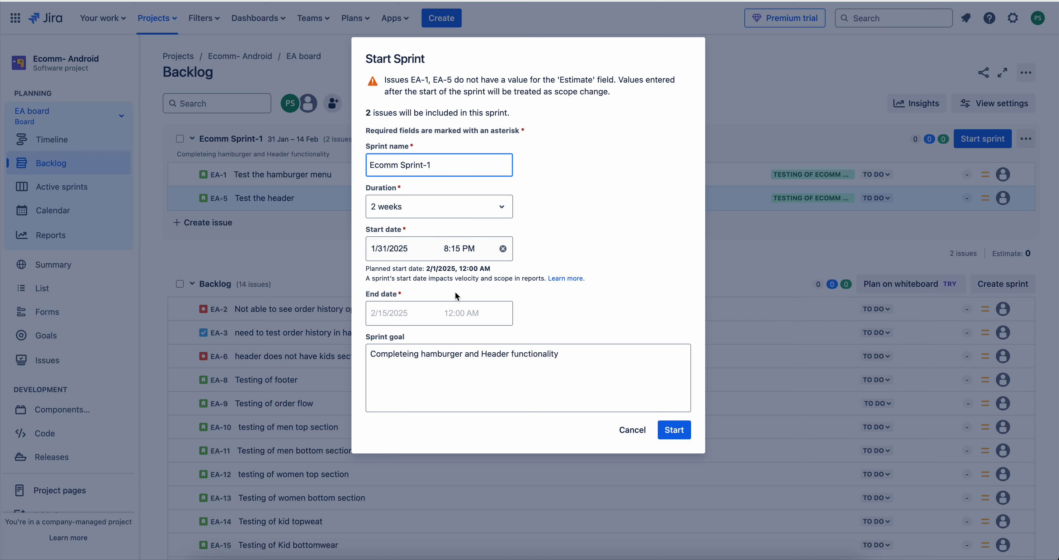
pyautogui.click(674, 430)
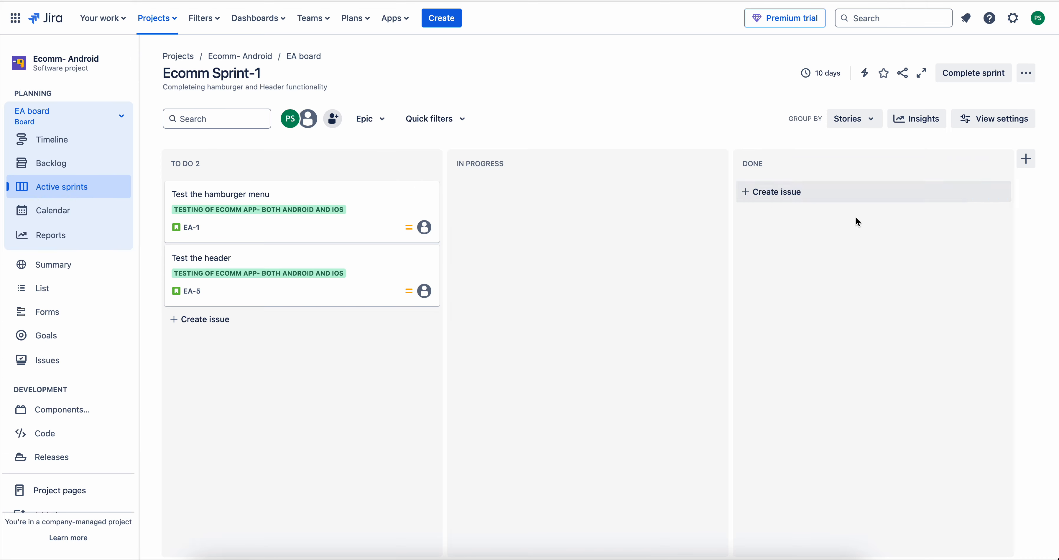
# Rename the In Progress column of the sprint board to "Dev in Progress".
pyautogui.click(213, 164)
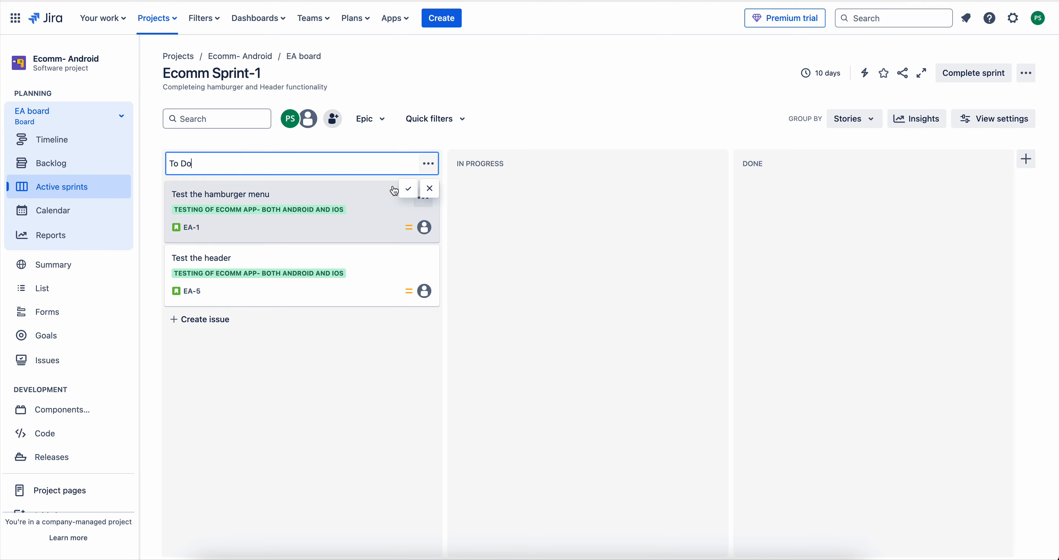
pyautogui.click(405, 190)
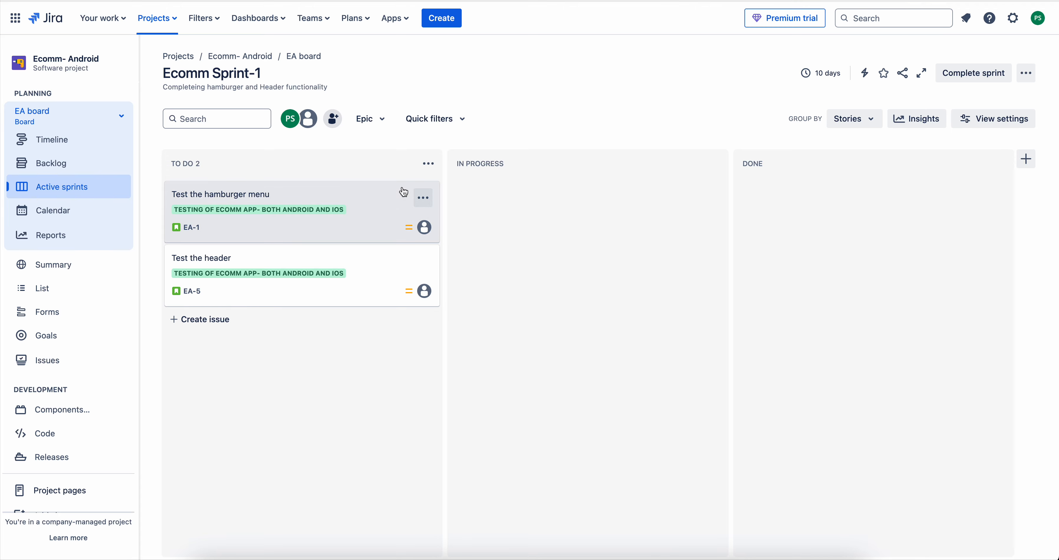
pyautogui.click(525, 161)
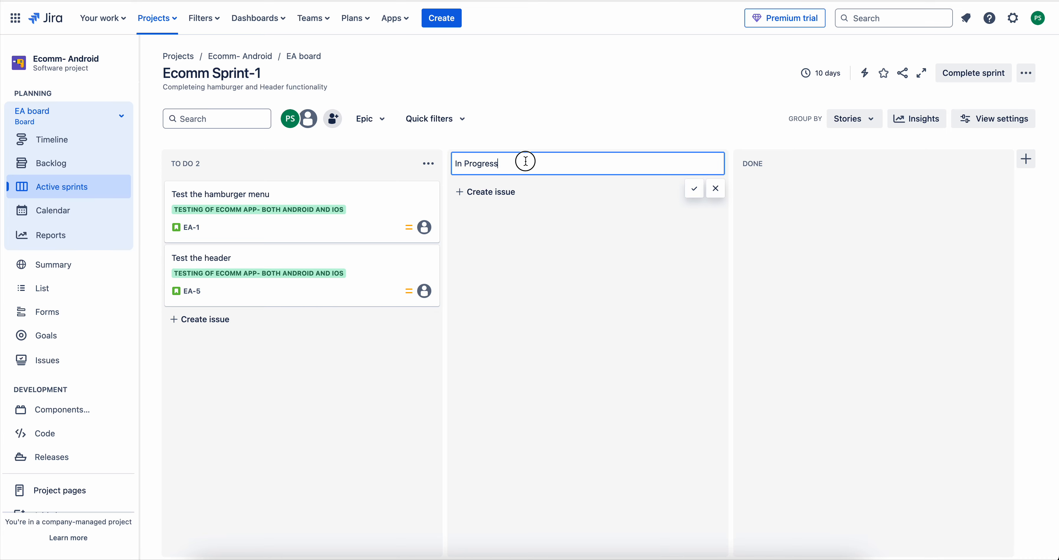
pyautogui.tripleClick(525, 161)
pyautogui.write('In ')
pyautogui.write('Dev in r')
pyautogui.write('Progress')
pyautogui.click(694, 188)
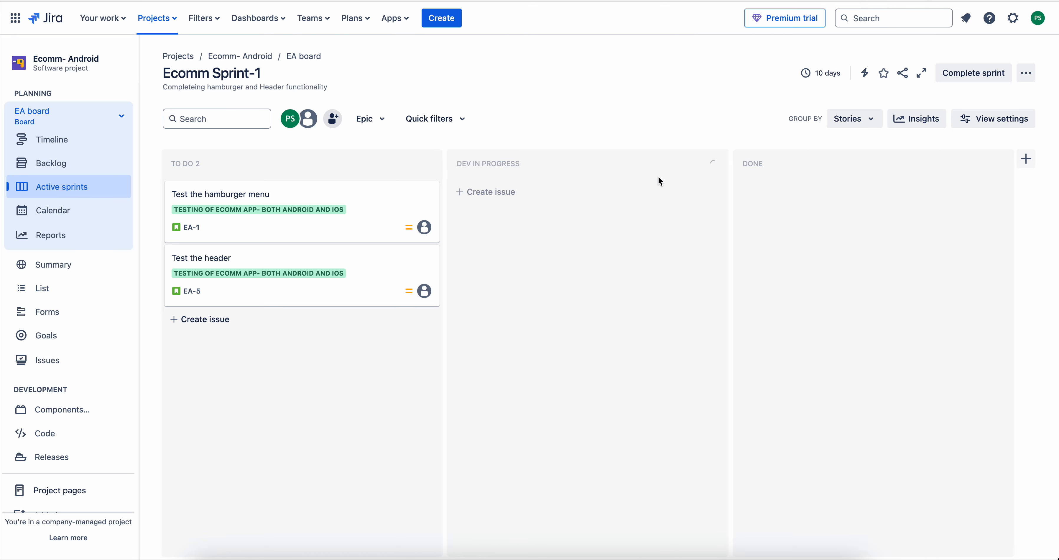
# Add a new column named "In QA" to the sprint board.
pyautogui.click(1025, 160)
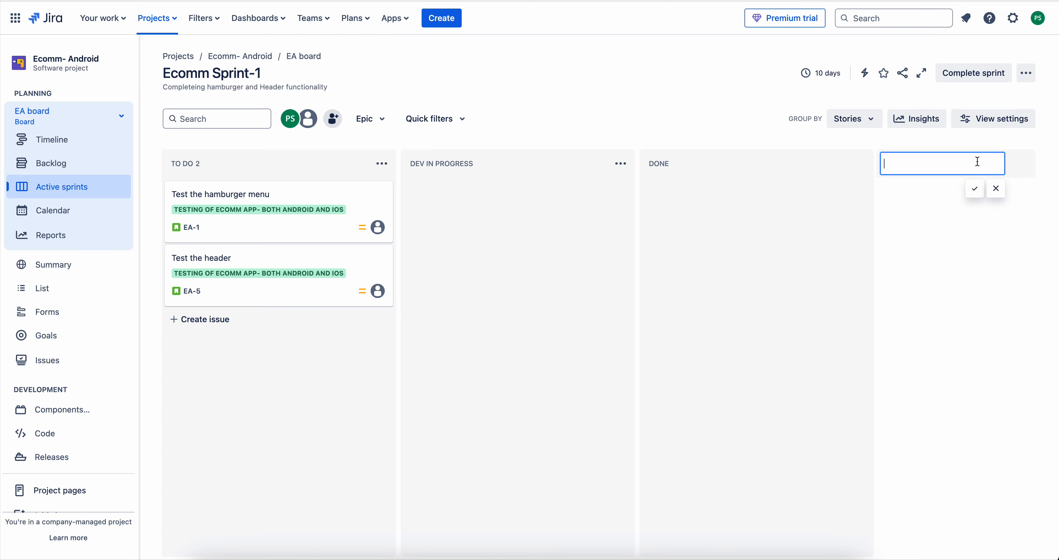
pyautogui.write('QA in')
pyautogui.press('BackSpace')
pyautogui.press('BackSpace')
pyautogui.press('BackSpace')
pyautogui.press('BackSpace')
pyautogui.press('BackSpace')
pyautogui.press('BackSpace')
pyautogui.write('in')
pyautogui.write('A')
pyautogui.click(975, 188)
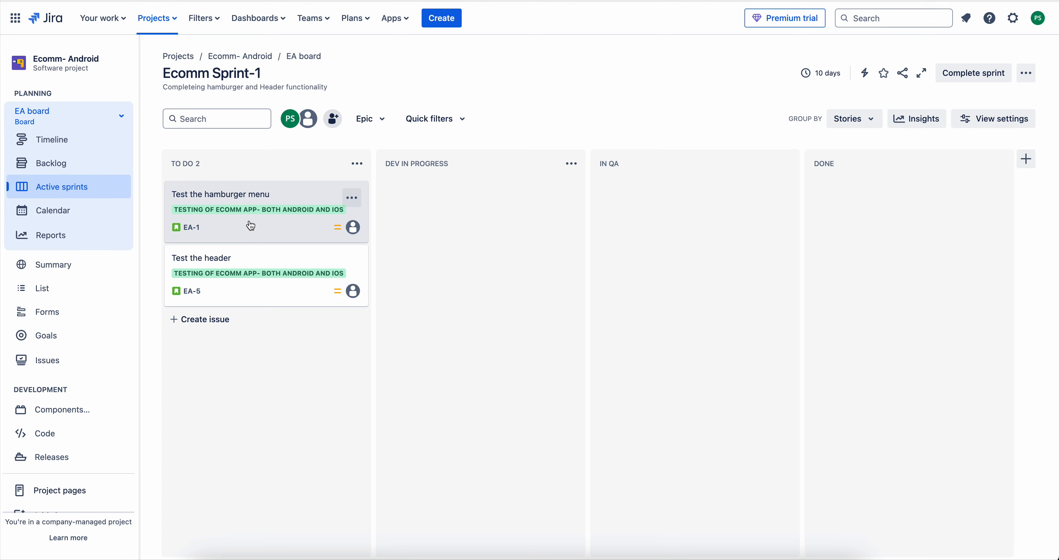
# Move both stories from To Do to Dev in Progress, and take "Test the hamburger menu" on through In QA to Done.
pyautogui.moveTo(251, 226); pyautogui.dragTo(417, 205)
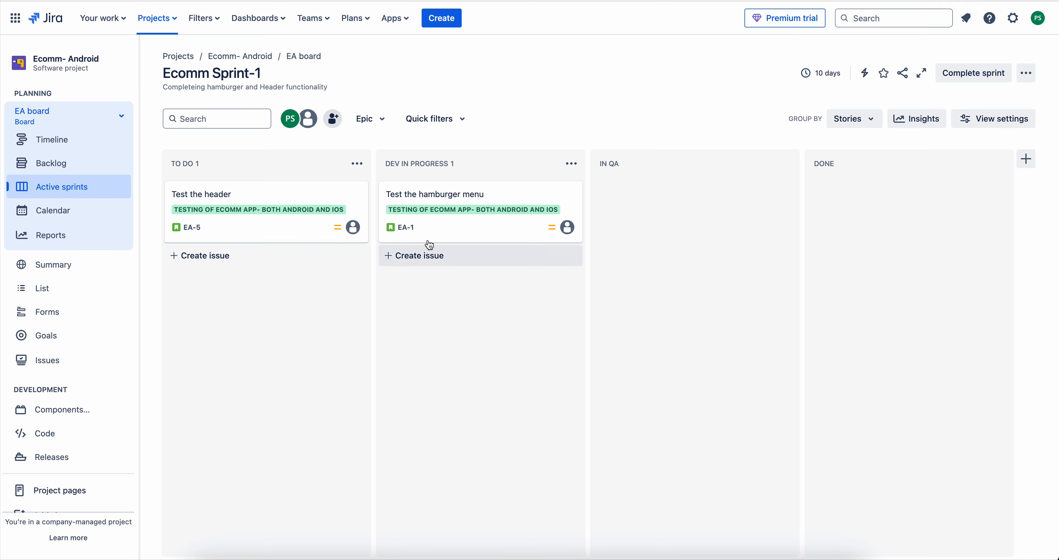
pyautogui.moveTo(291, 214); pyautogui.dragTo(502, 303)
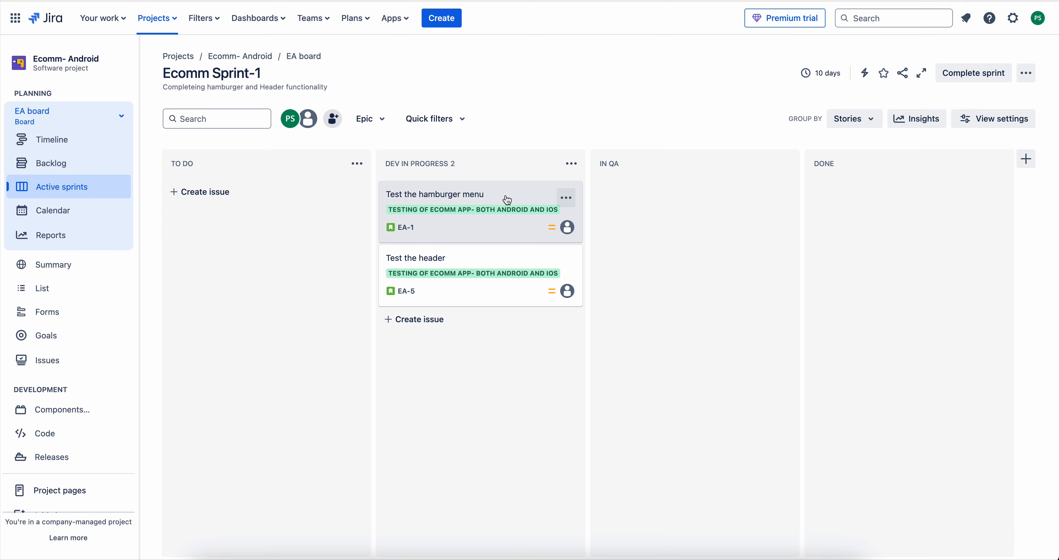
pyautogui.moveTo(507, 211); pyautogui.dragTo(643, 194)
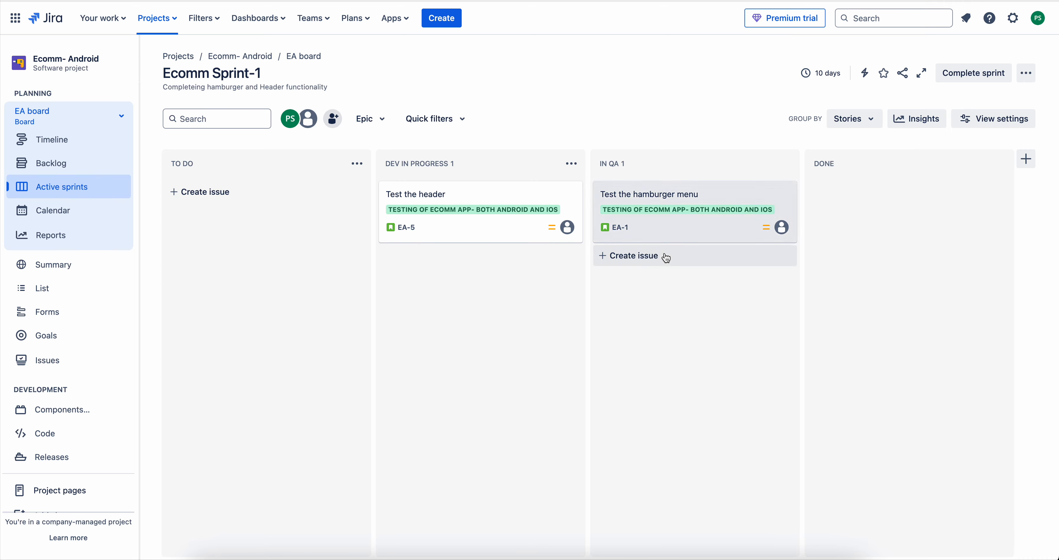
pyautogui.click(687, 191)
pyautogui.moveTo(690, 195); pyautogui.dragTo(830, 189)
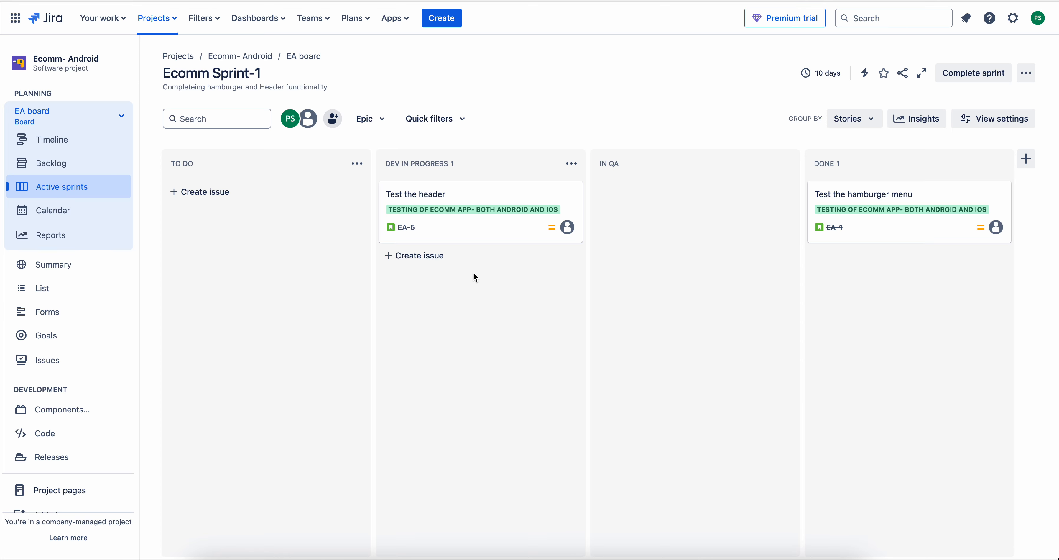
# Return to the project's backlog to review the issues in the sprint and the backlog.
pyautogui.click(73, 170)
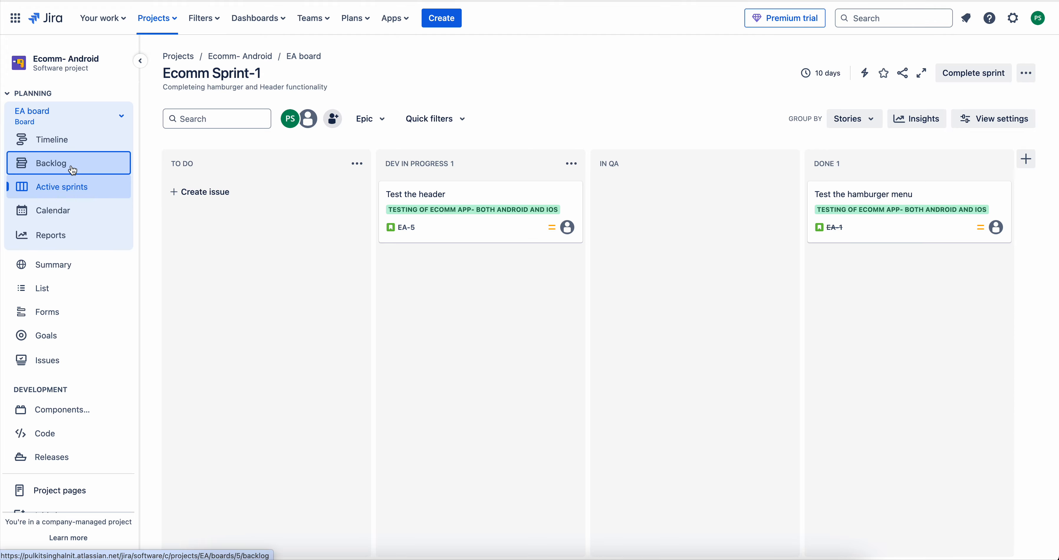
pyautogui.moveTo(330, 422)
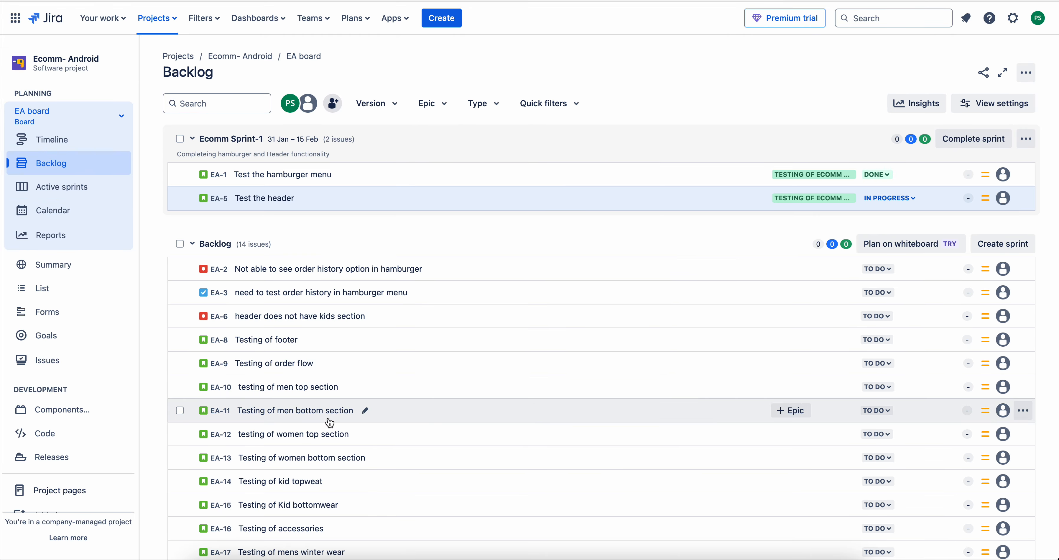